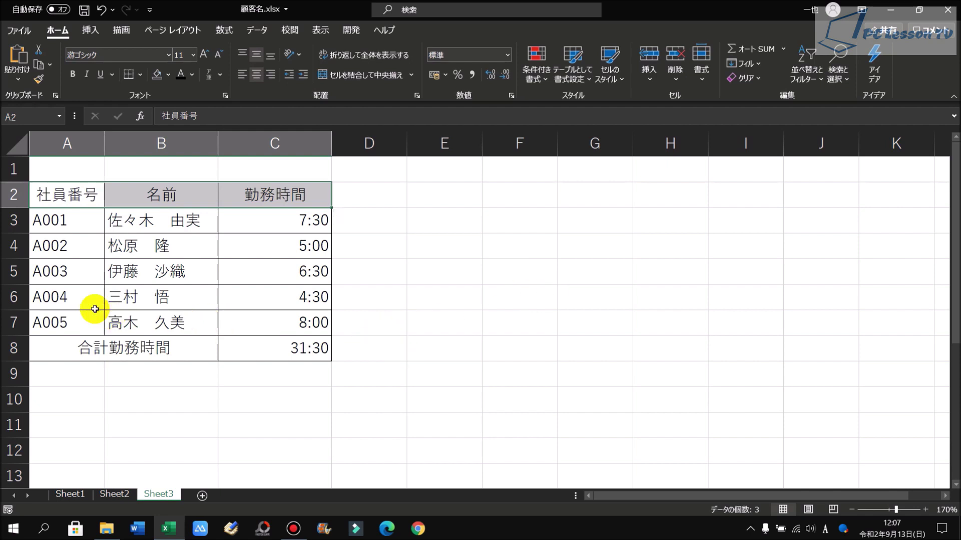
Select the 社員番号 header cell A2 and begin setting up a new macro recording, Macro1
click(65, 197)
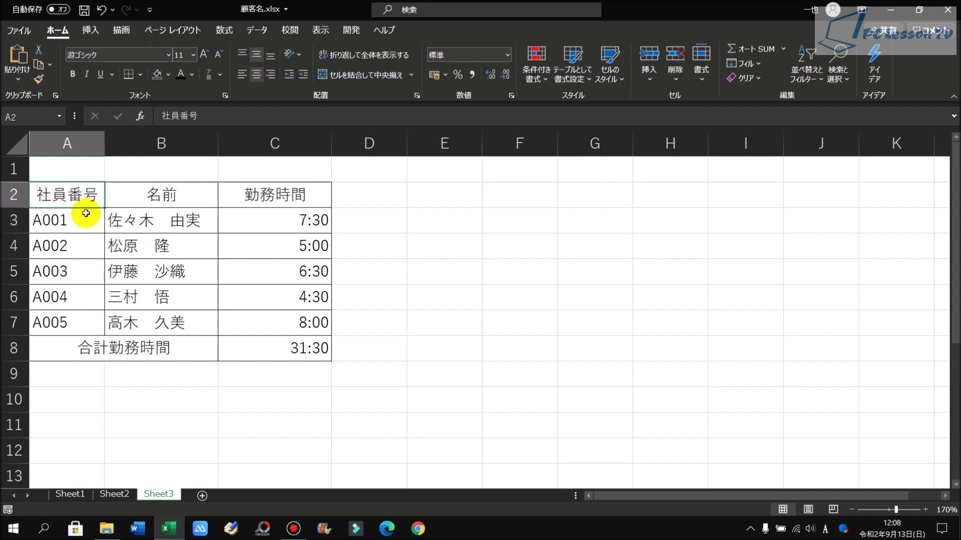
click(320, 34)
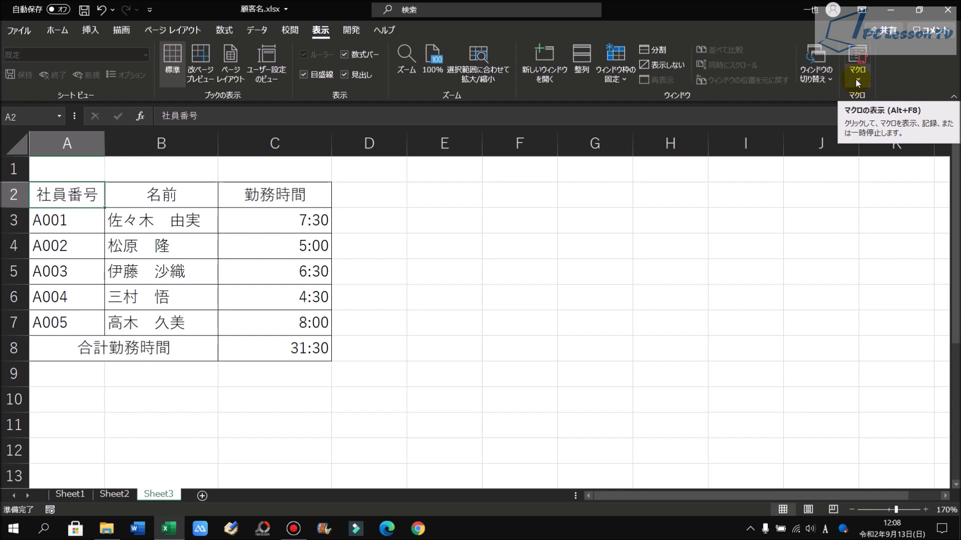
click(856, 83)
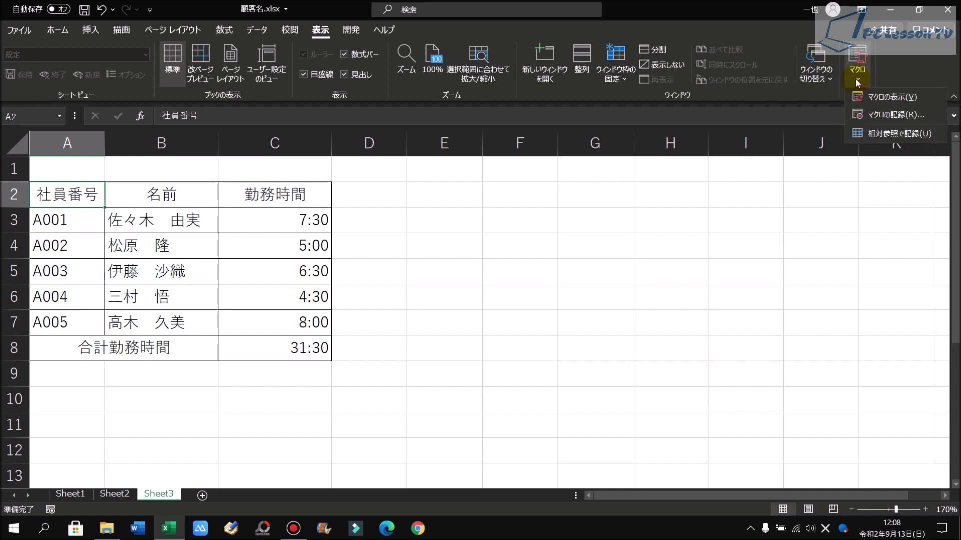
click(879, 123)
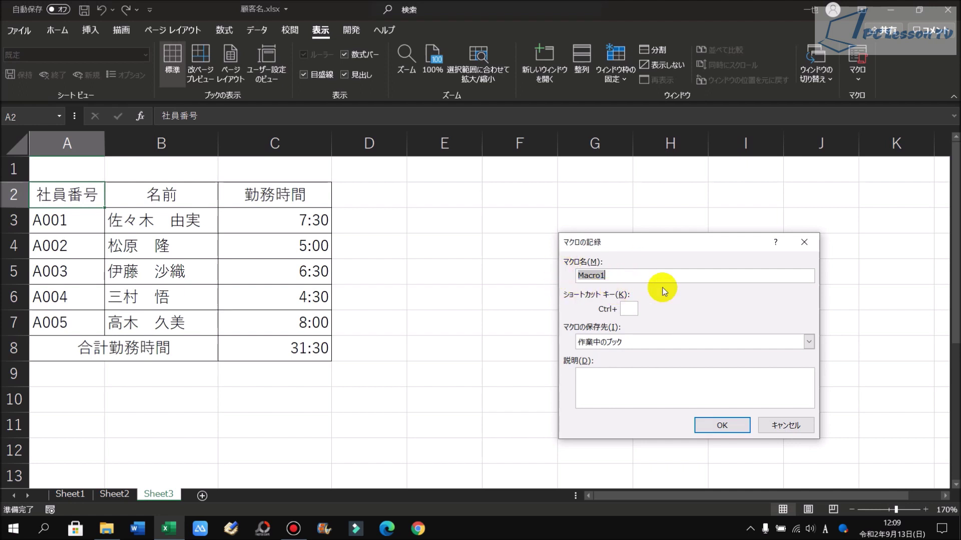
Enter l as Macro1's Ctrl shortcut key
click(630, 308)
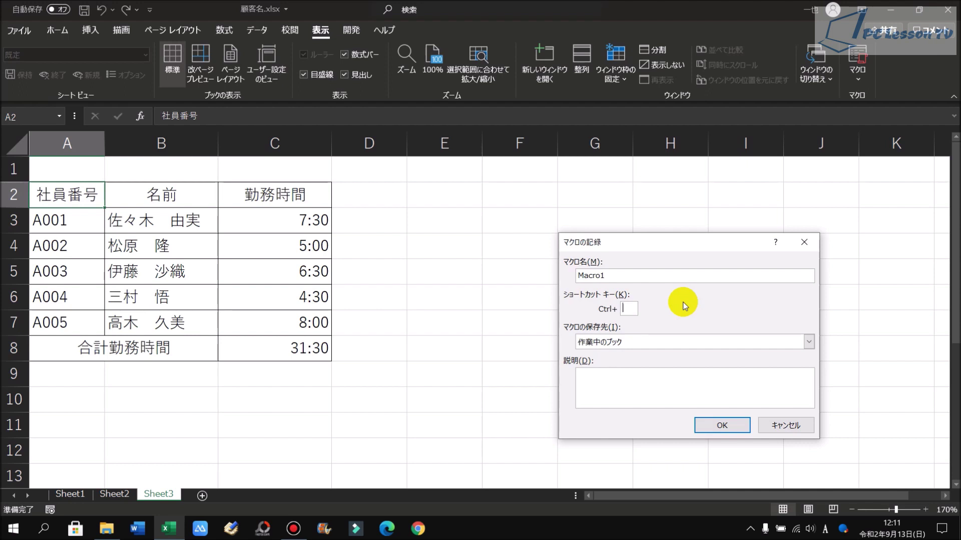
text(l)
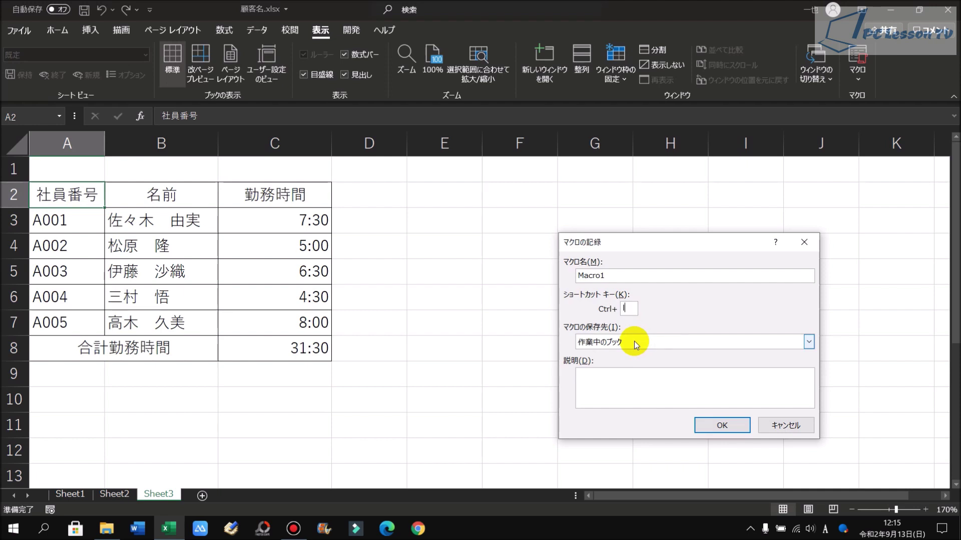
Choose 個人用マクロ ブック (Personal Macro Workbook) as Macro1's storage location
click(634, 341)
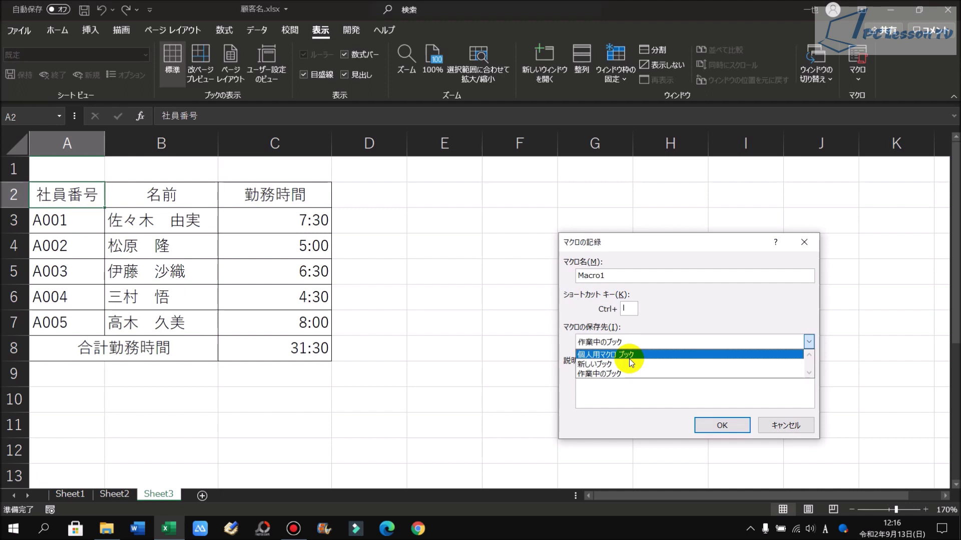
click(629, 359)
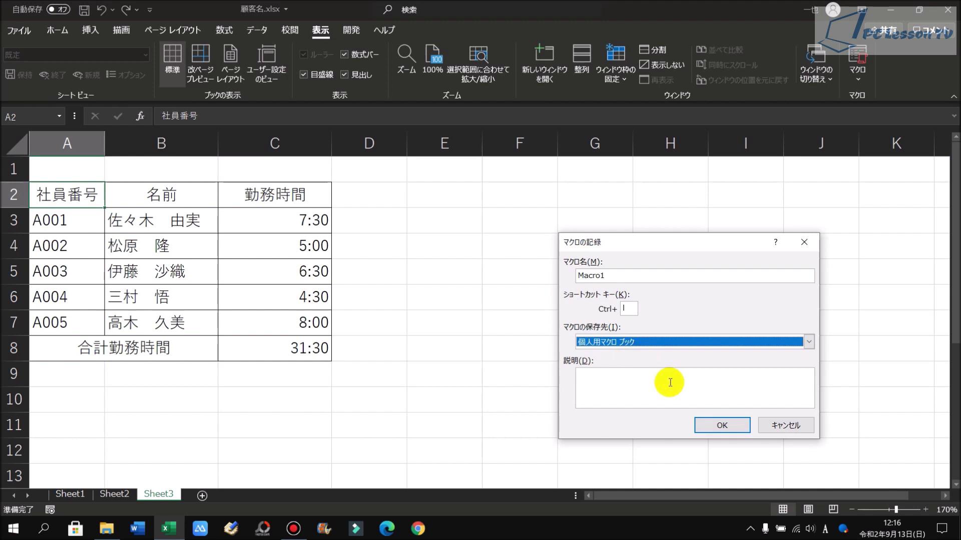
Start recording and make A2 bold with red font on a yellow fill
click(721, 425)
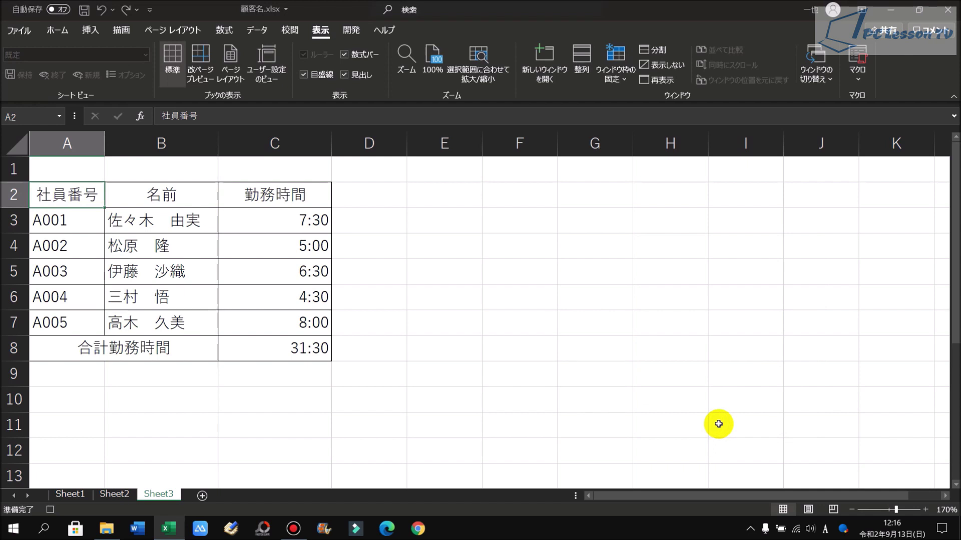
click(58, 31)
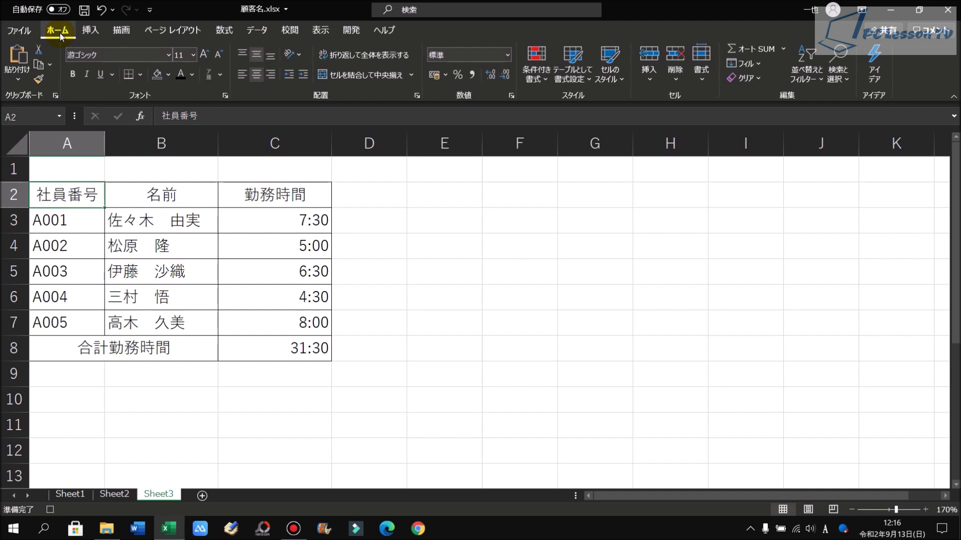
click(73, 75)
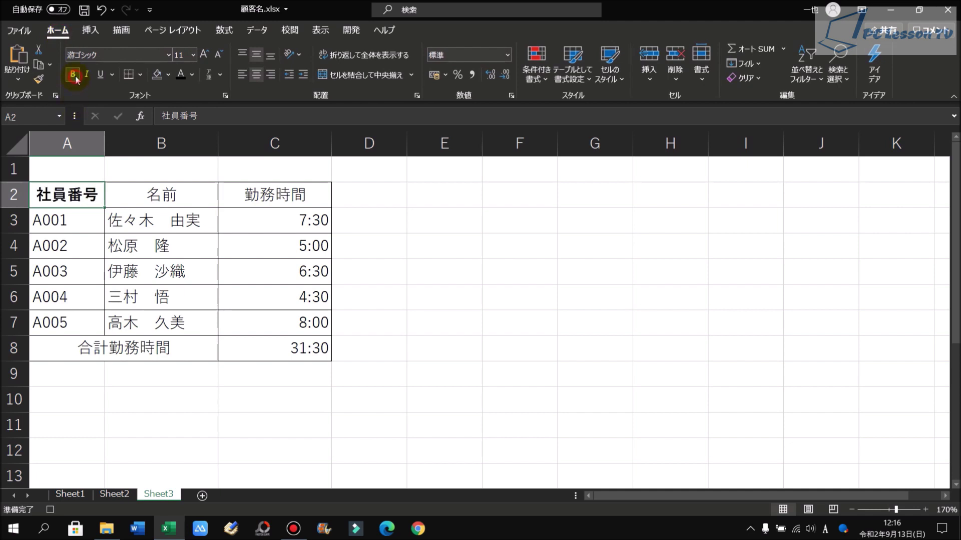
click(192, 76)
click(188, 208)
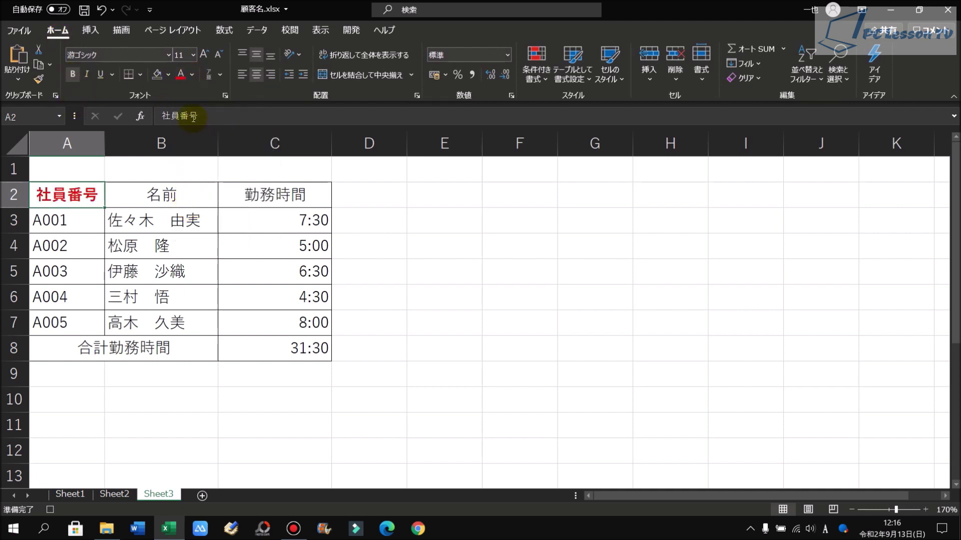
click(168, 74)
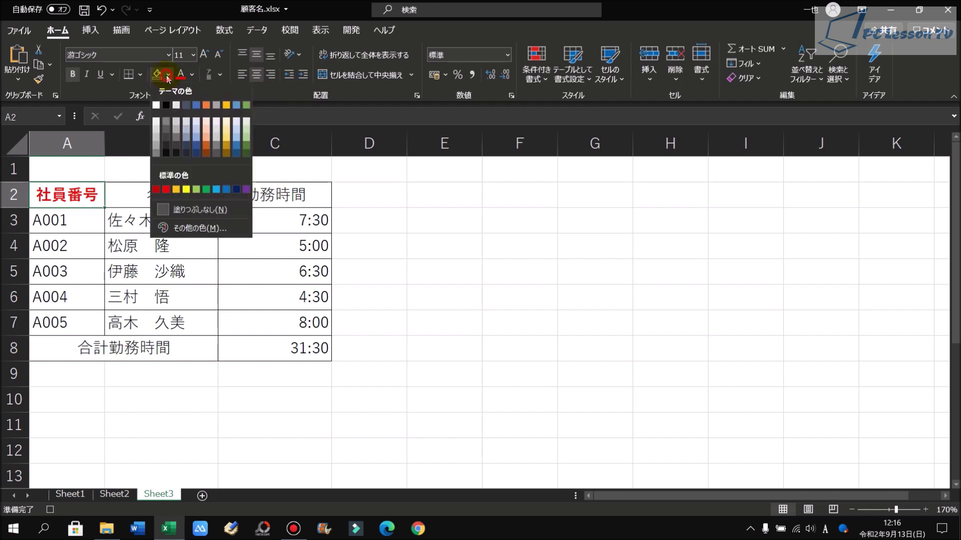
click(186, 192)
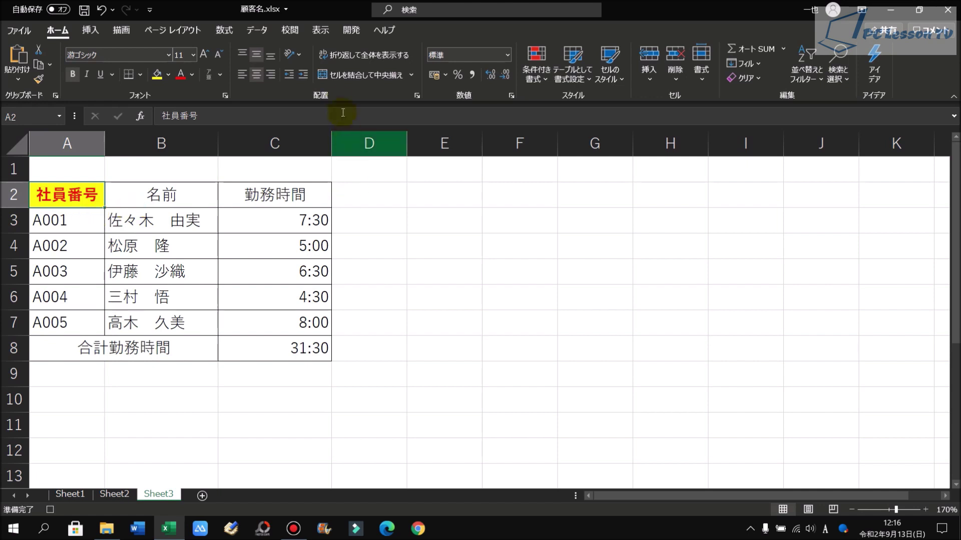
click(321, 30)
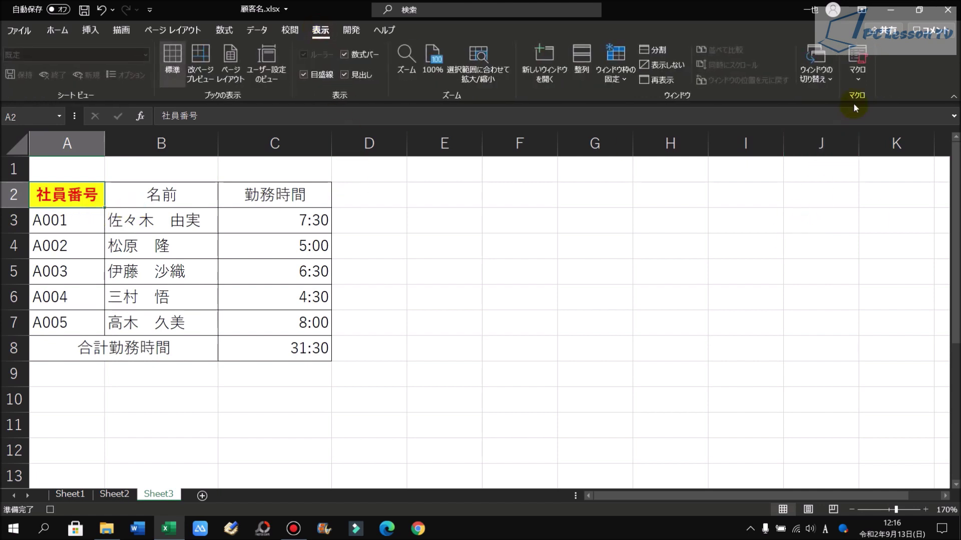
Stop recording Macro1 and select the 名前 and 勤務時間 headers in B2:C2
click(858, 76)
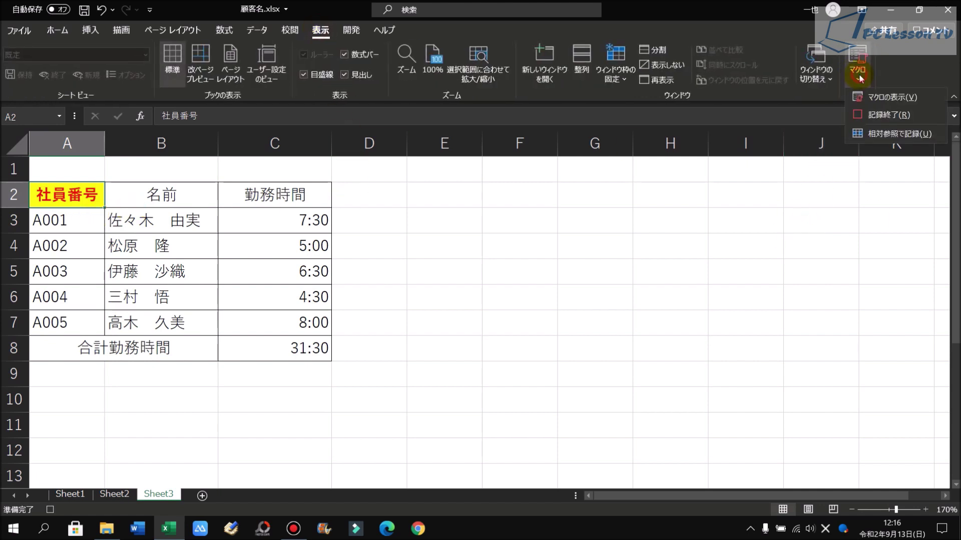
click(898, 116)
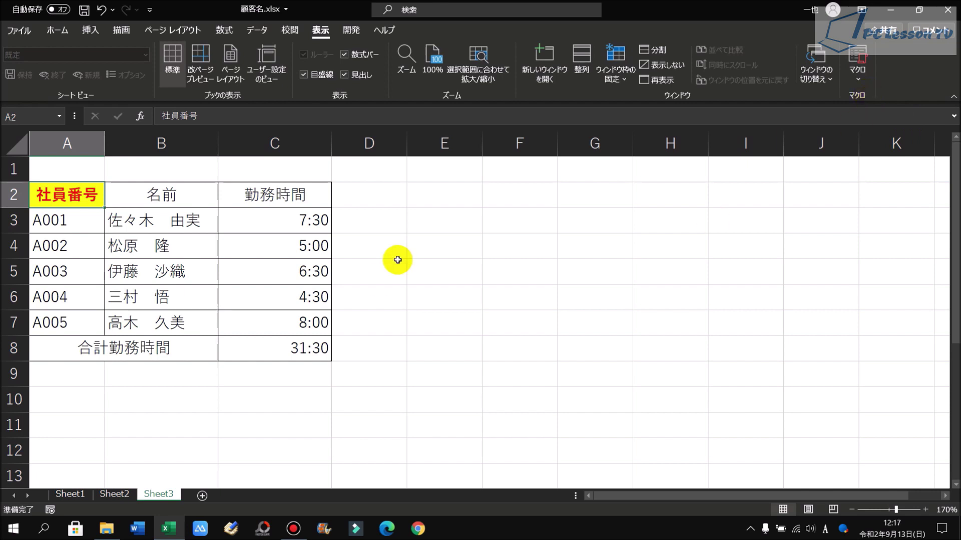
click(150, 191)
drag(150, 192, 274, 192)
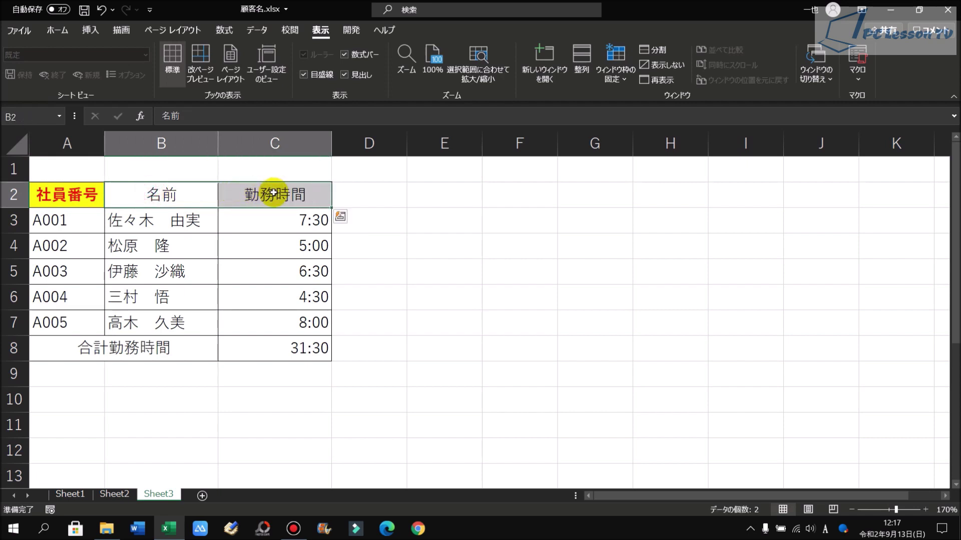
Run the recorded macro on B2:C2 with its shortcut, then select the 合計勤務時間 label
key(ctrl+q)
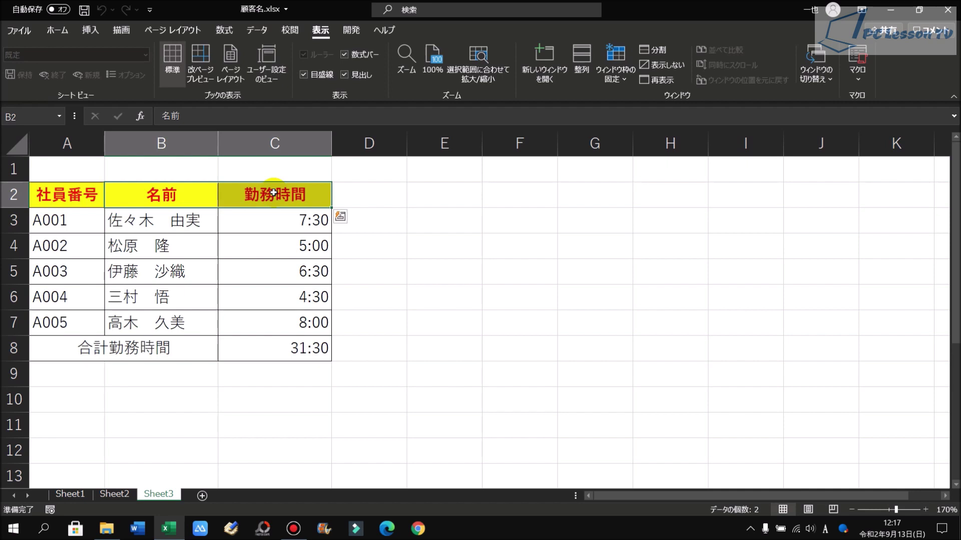
click(102, 354)
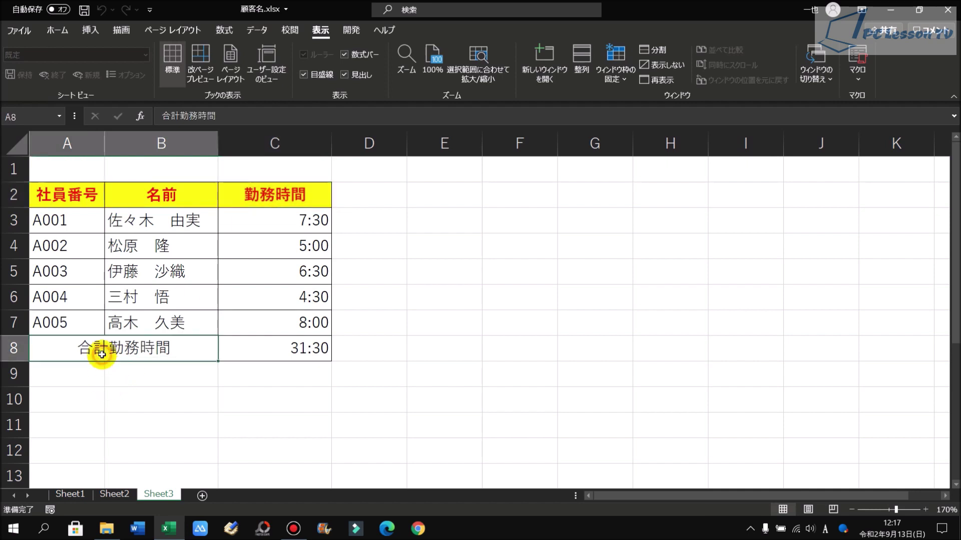